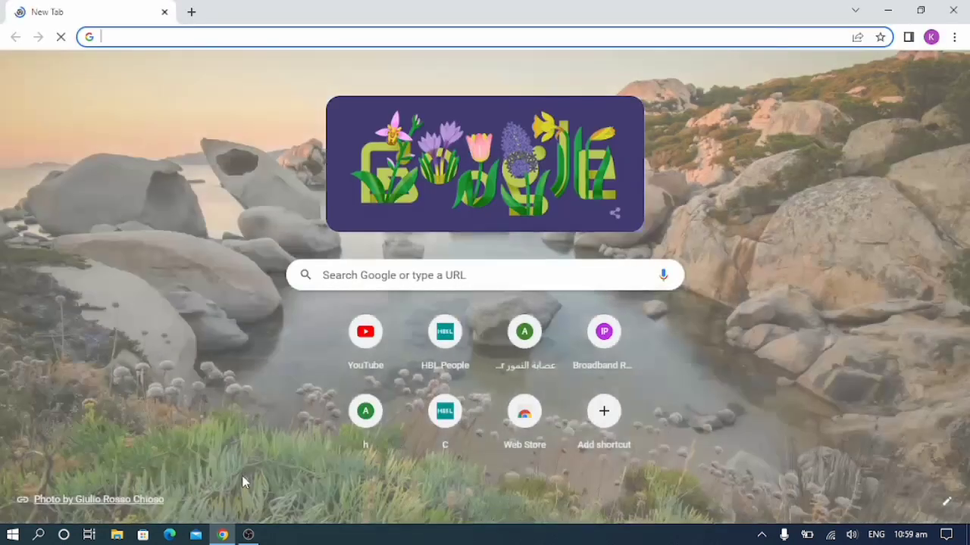
Search Google for rufus and open the official Rufus website.
type("ru")
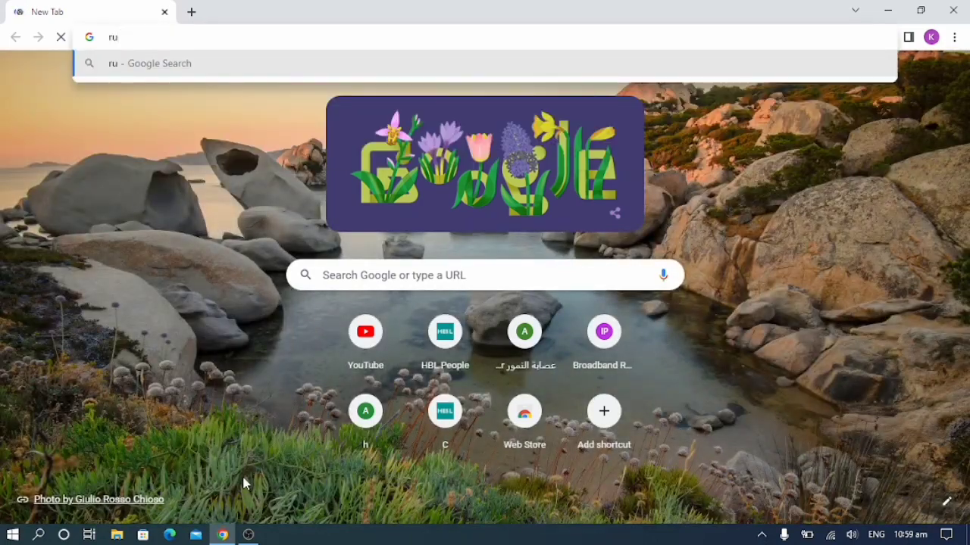
type("fus")
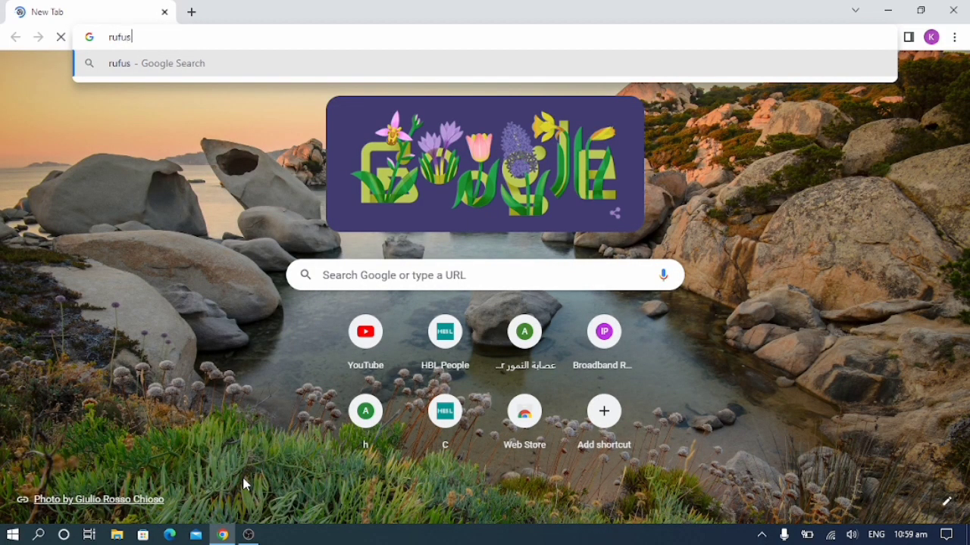
key("Return")
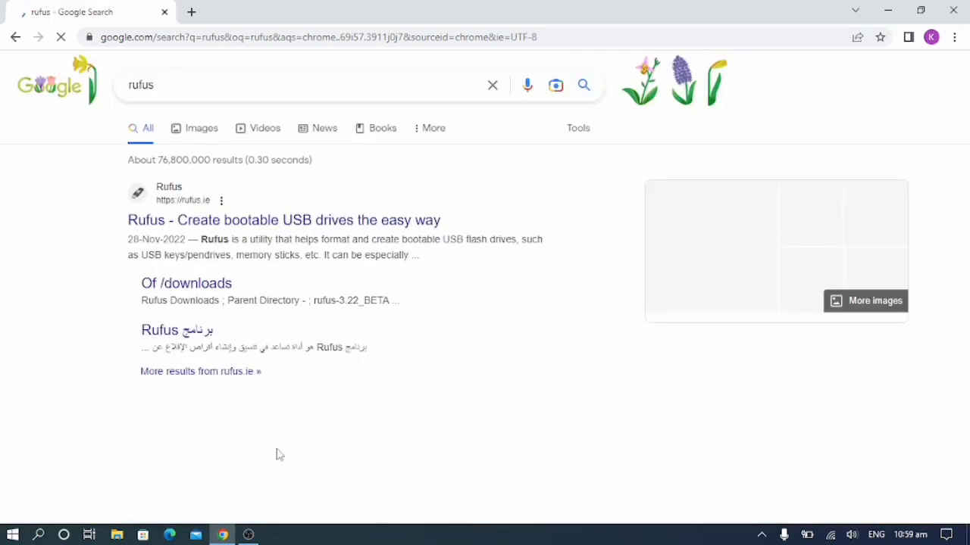
left_click(306, 220)
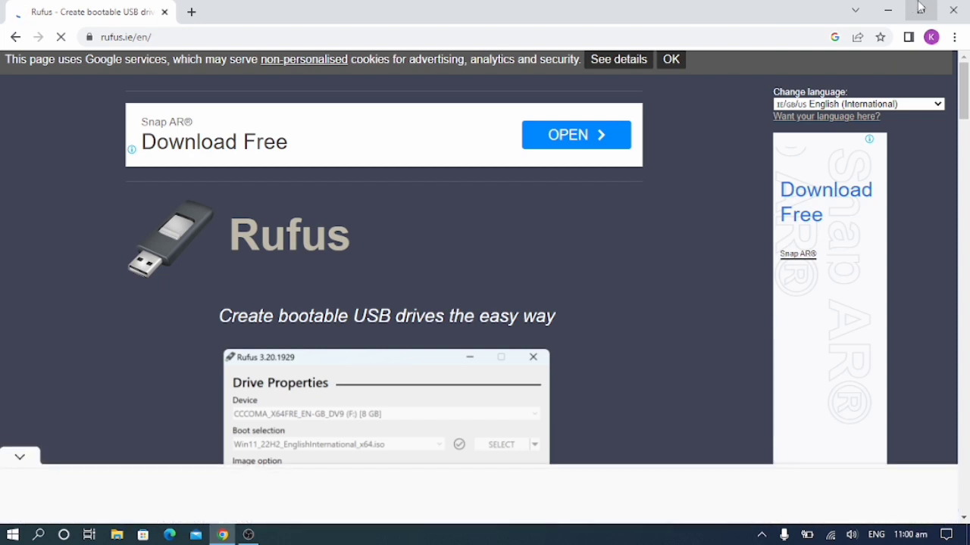
Download Rufus 3.21 from the site's Download section, dismissing the advertisement that covers the page.
scroll(783, 123, "down", 3)
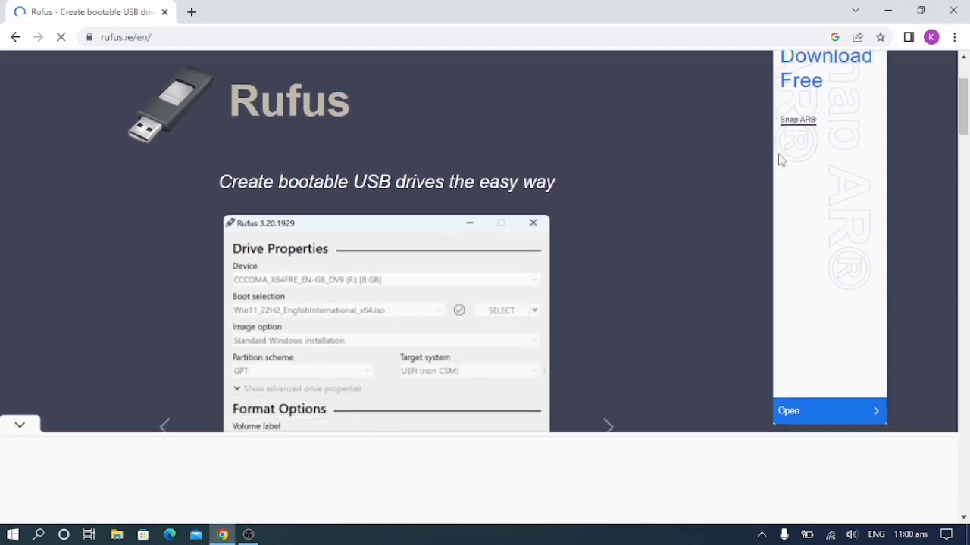
left_click(35, 433)
scroll(137, 372, "down", 4)
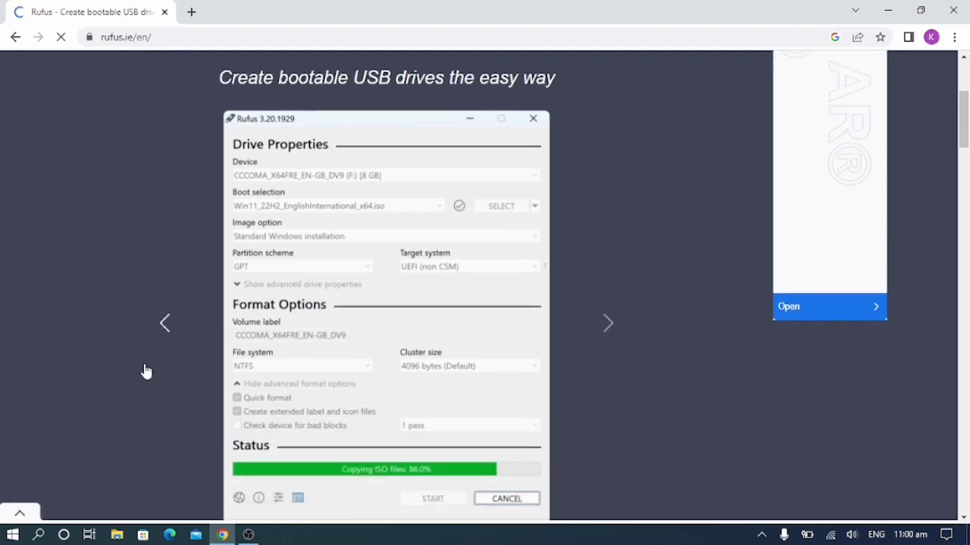
scroll(145, 371, "down", 5)
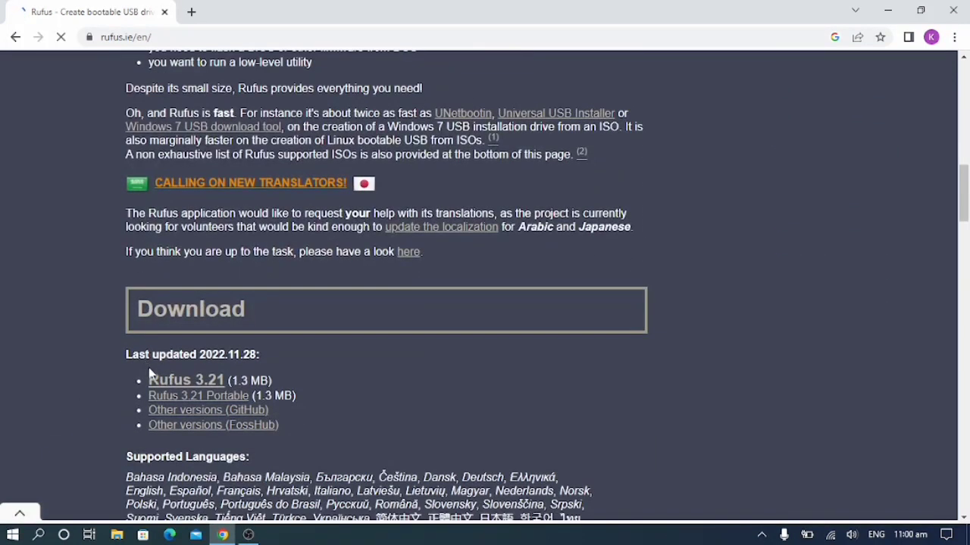
left_click(182, 385)
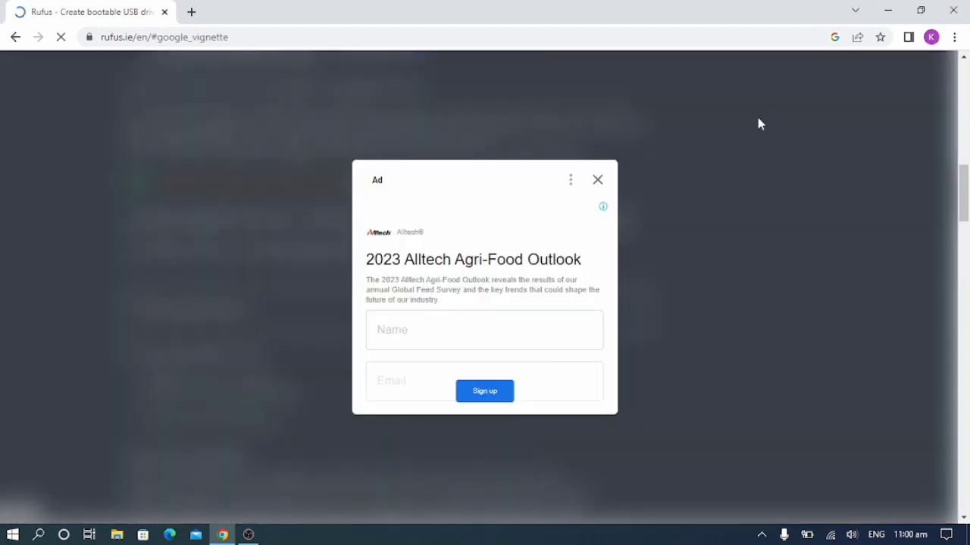
left_click(598, 182)
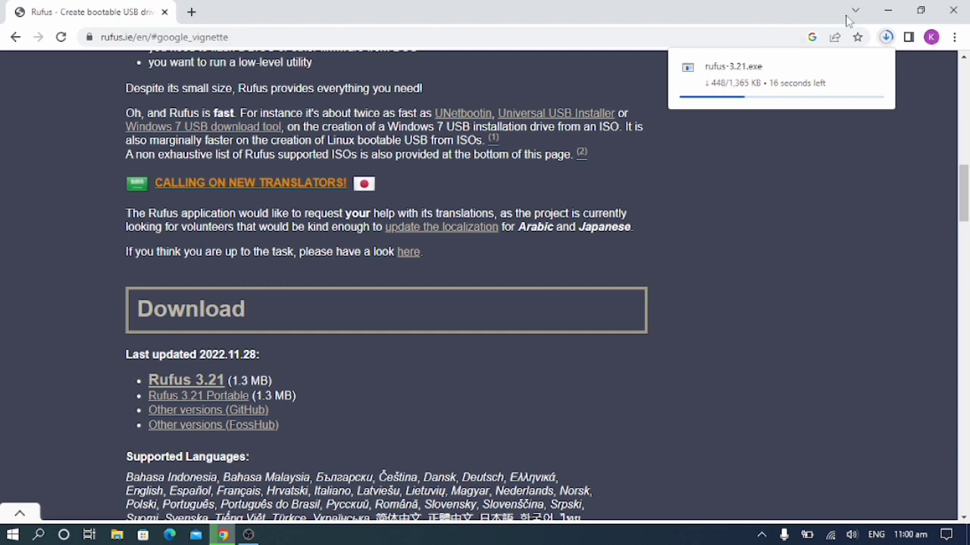
Open the browser's full download list and show the downloaded rufus-3.21.exe in its folder.
left_click(887, 39)
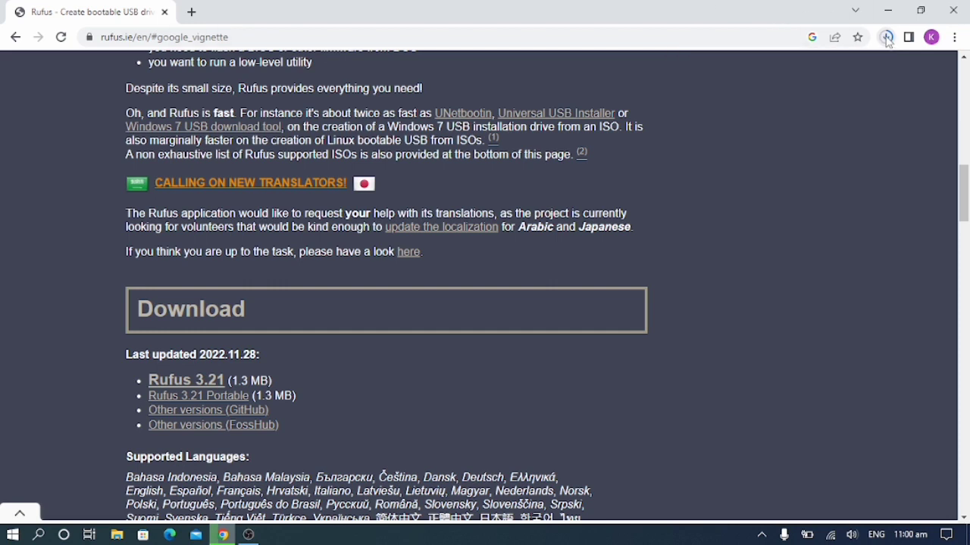
left_click(887, 40)
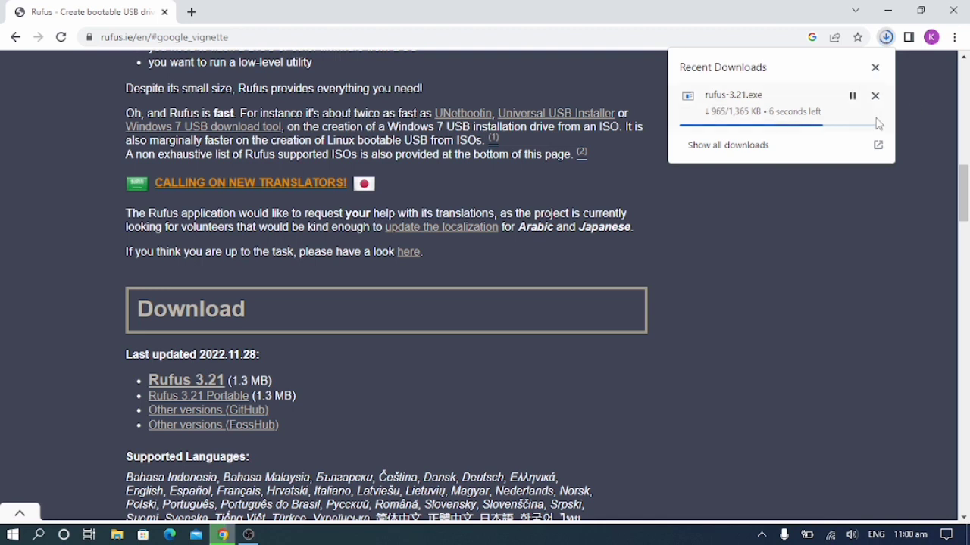
left_click(839, 152)
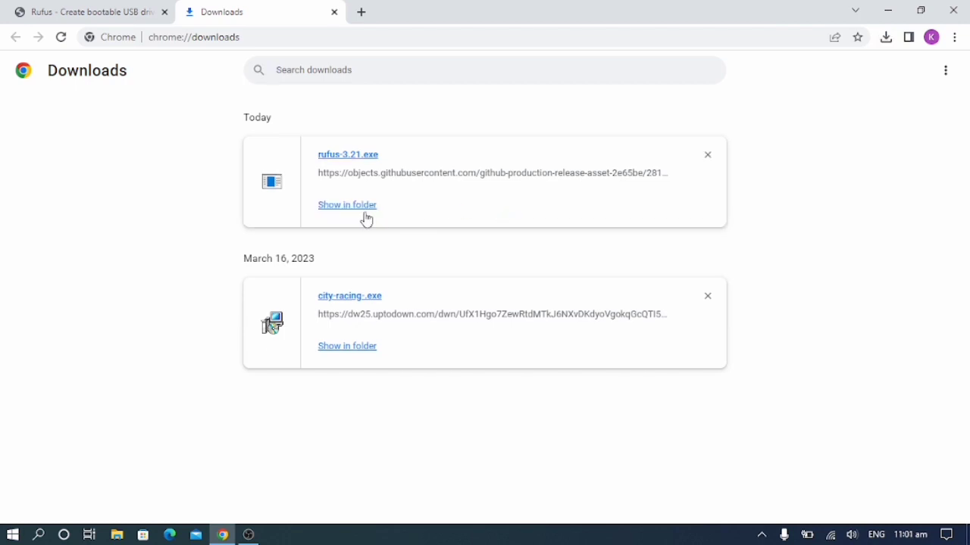
left_click(359, 216)
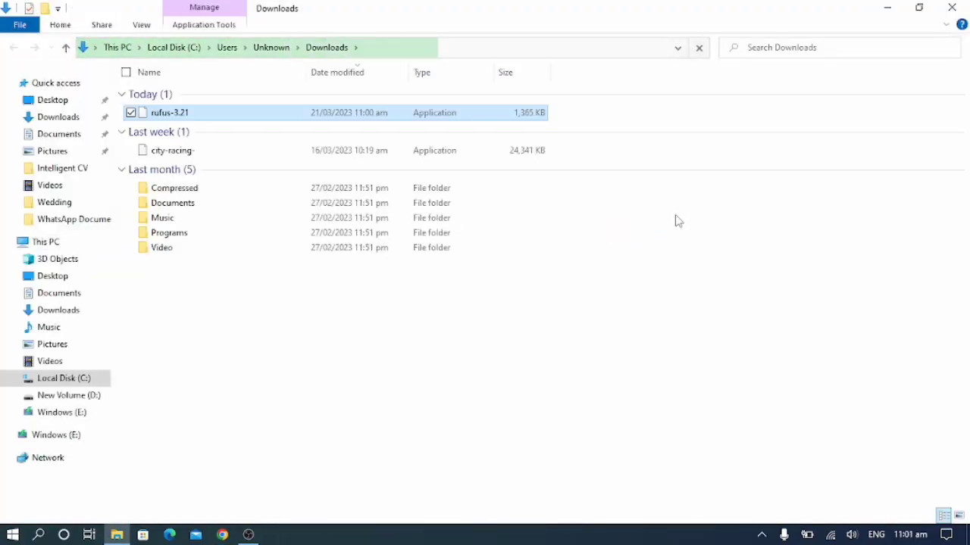
Run the downloaded rufus-3.21 application and close the Downloads folder window.
double_click(168, 113)
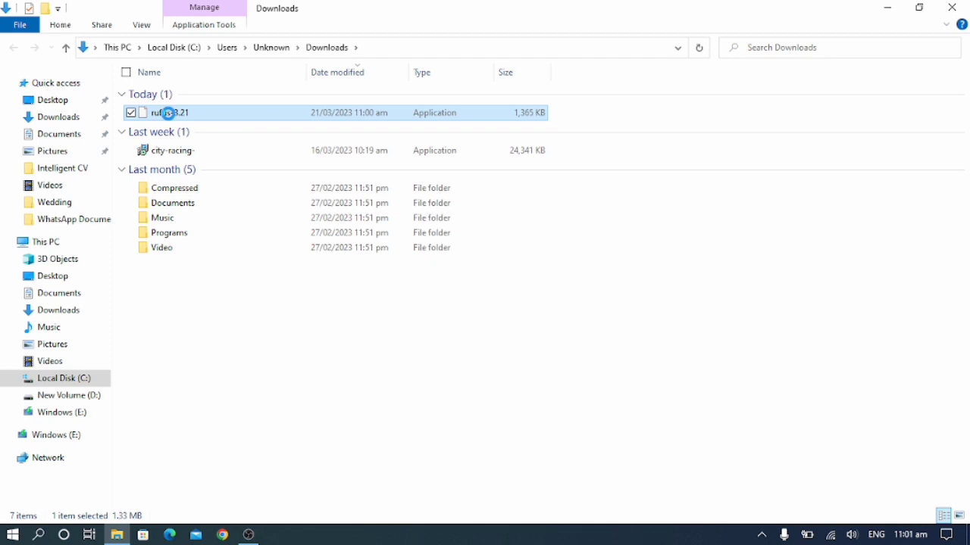
right_click(168, 113)
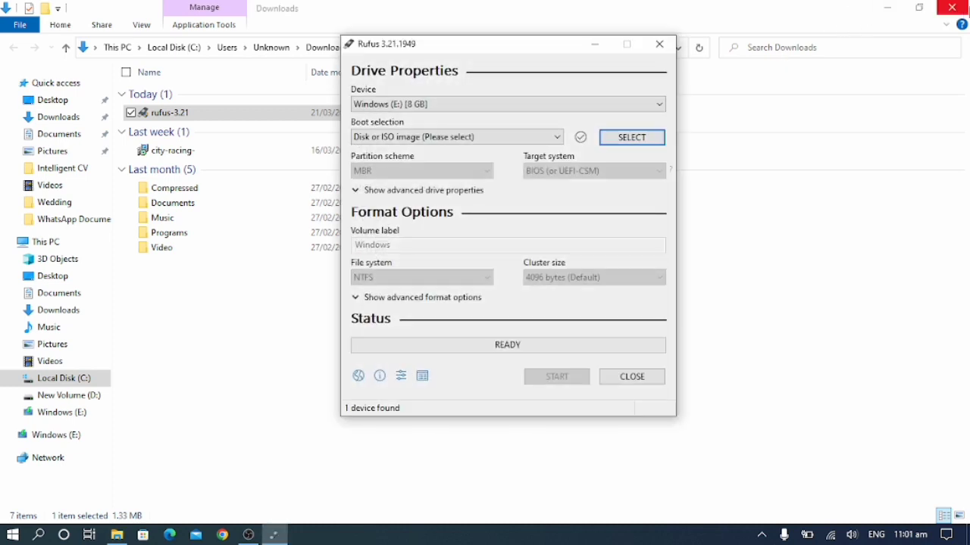
left_click(959, 7)
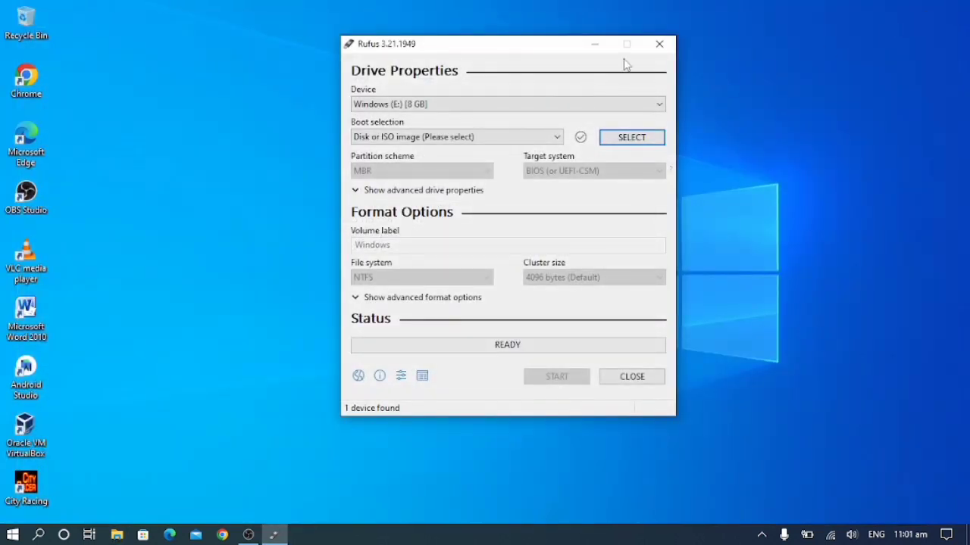
Keep Windows (E:) [8 GB] as the target device and load Win11_22H2_English_x64v1 from the ISO folder on drive D: as the boot image.
left_click(502, 110)
left_click(487, 121)
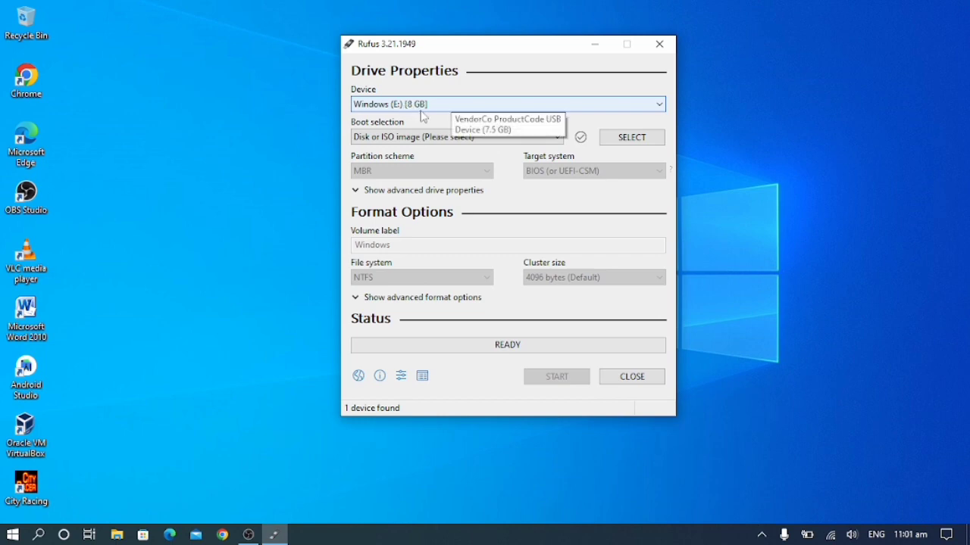
left_click(632, 143)
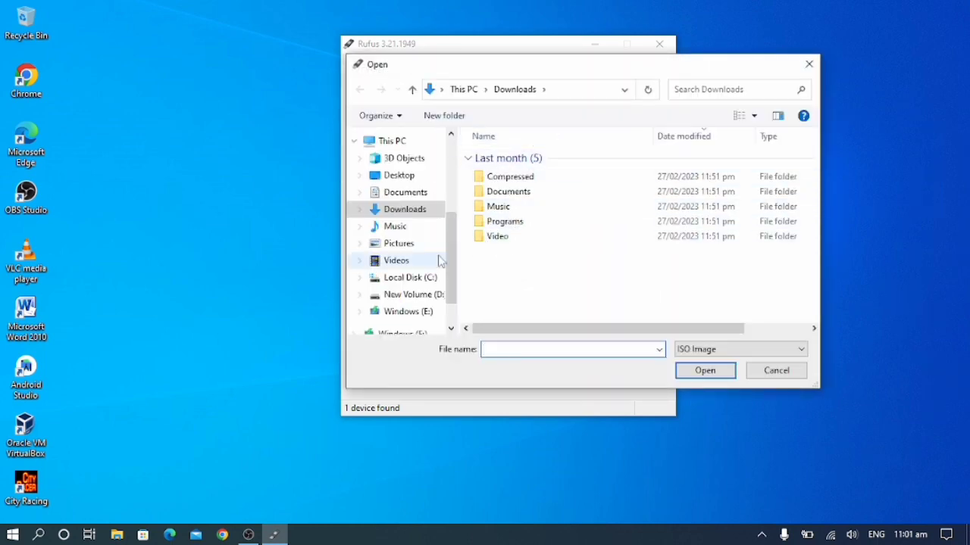
left_click(426, 294)
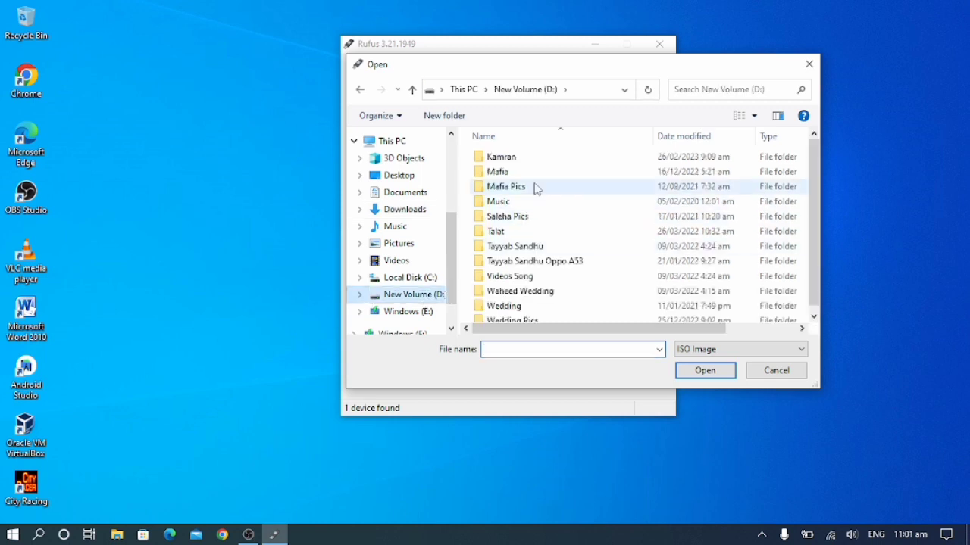
double_click(515, 159)
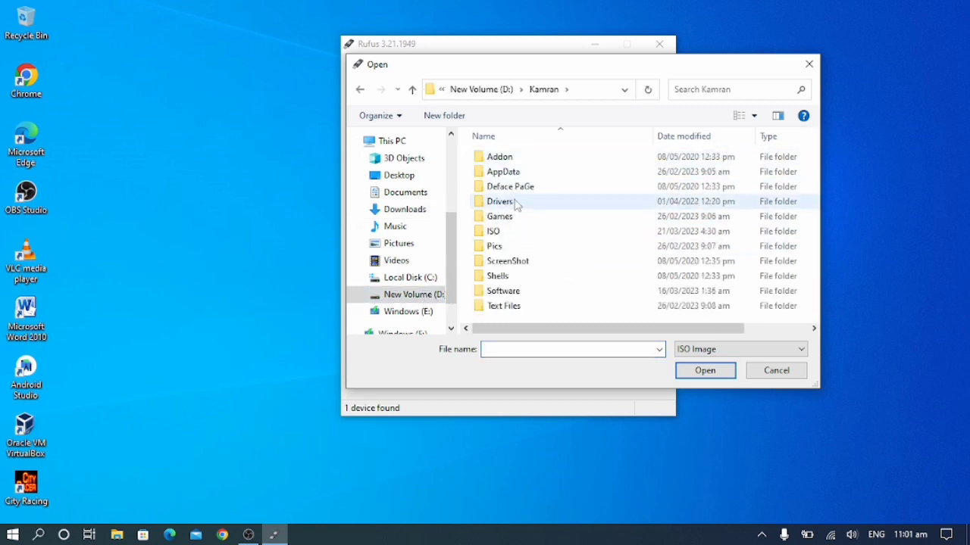
double_click(496, 231)
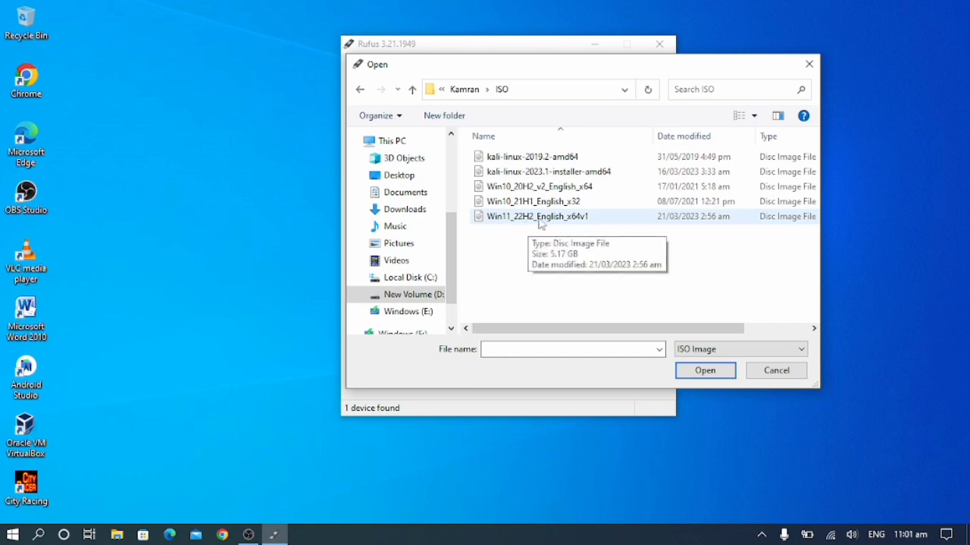
left_click(530, 220)
left_click(704, 371)
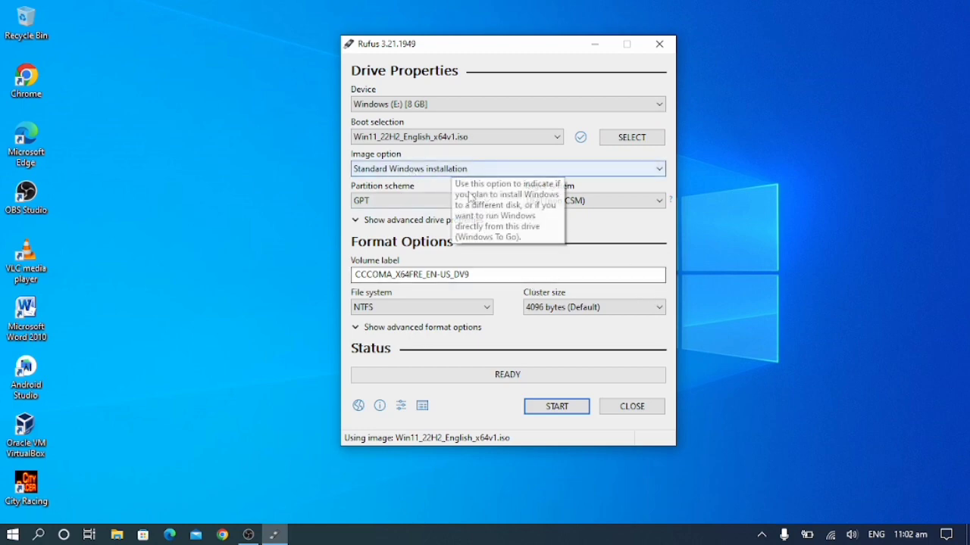
Choose Standard Windows installation as the image option, GPT as the partition scheme and UEFI (non CSM) as the target system.
left_click(403, 171)
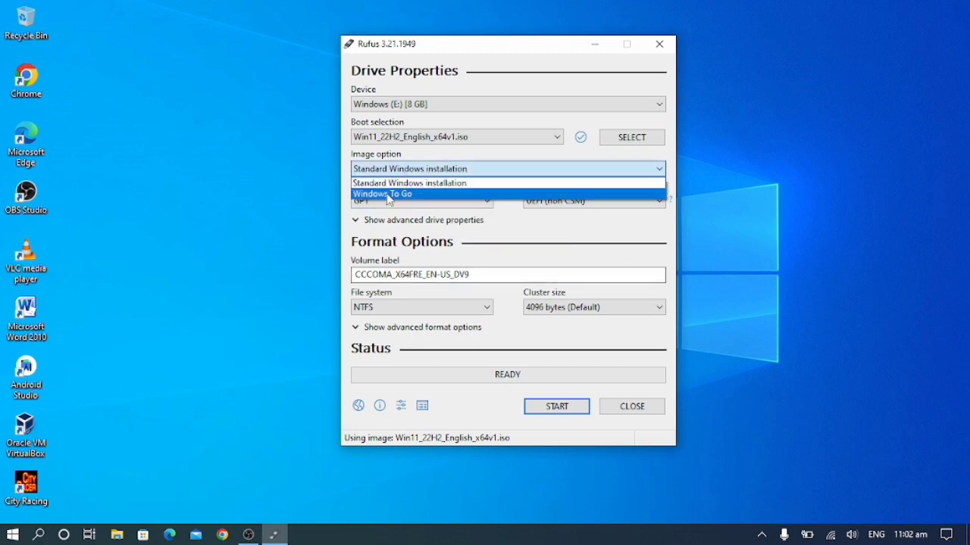
left_click(407, 184)
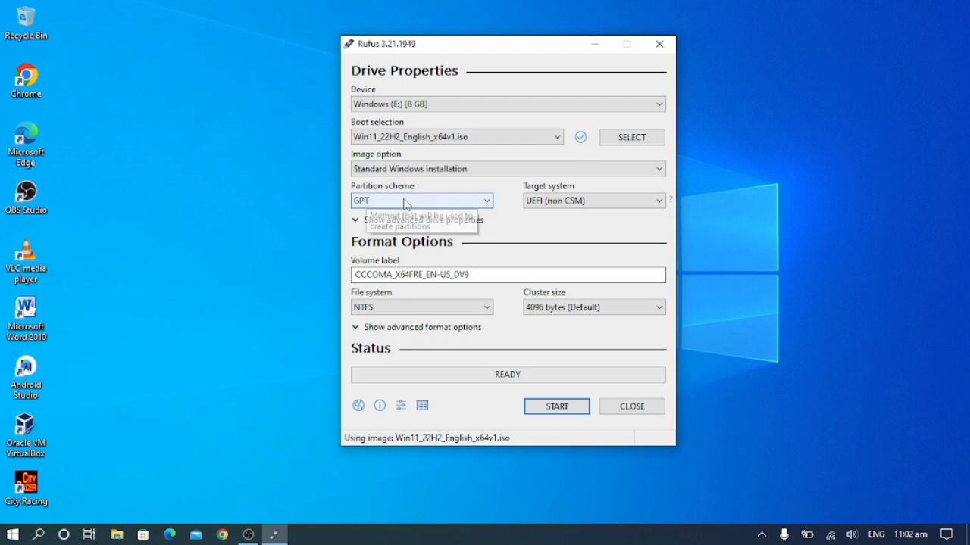
left_click(412, 202)
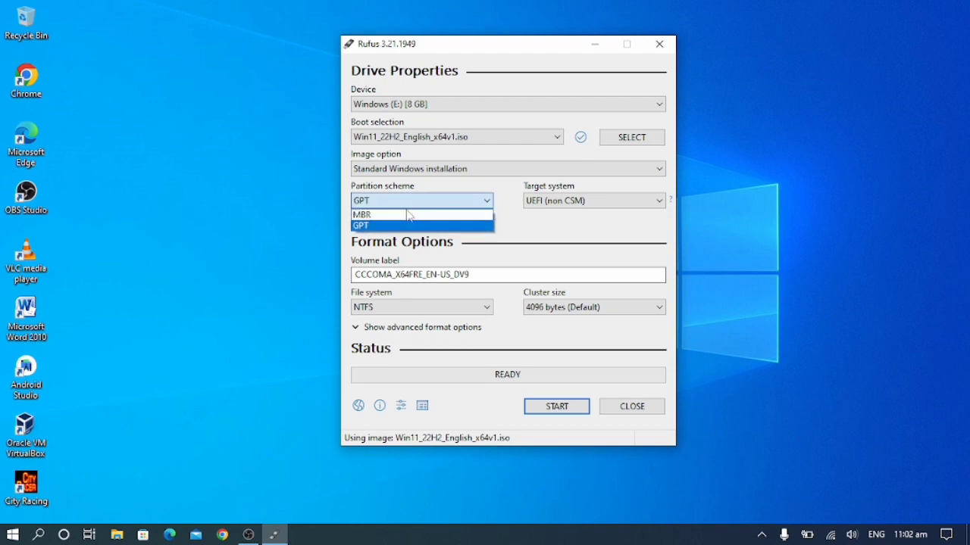
left_click(360, 226)
left_click(539, 202)
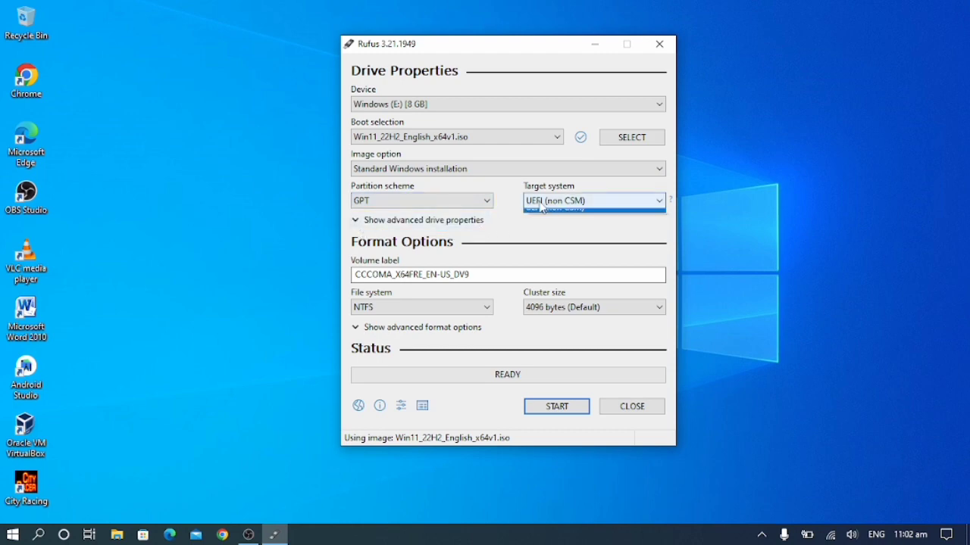
left_click(555, 215)
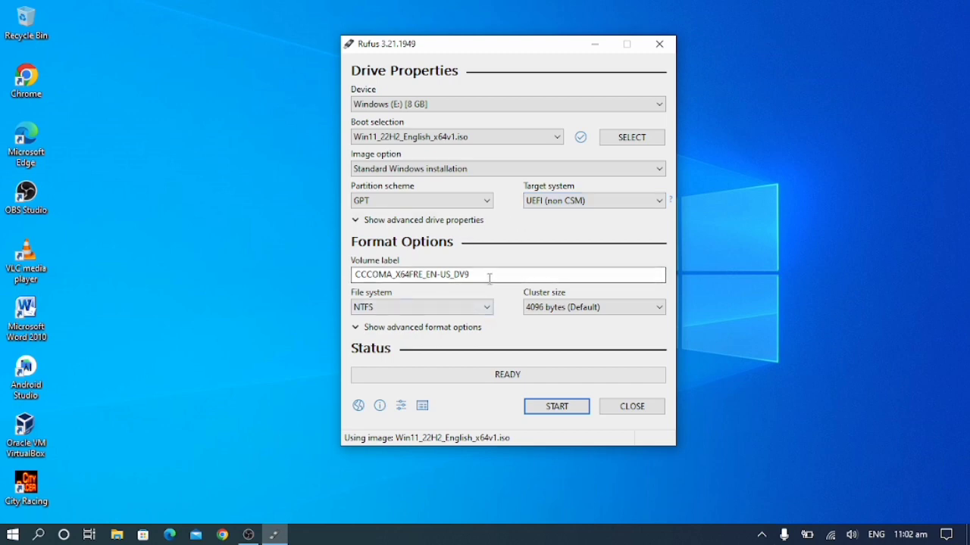
Replace the volume label with Windows.
left_click_drag(470, 275, 330, 281)
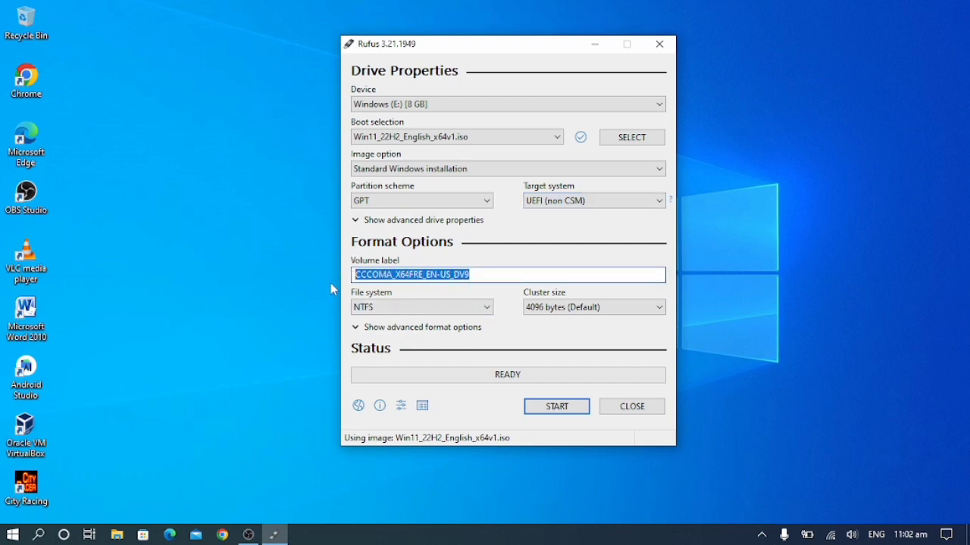
type("W")
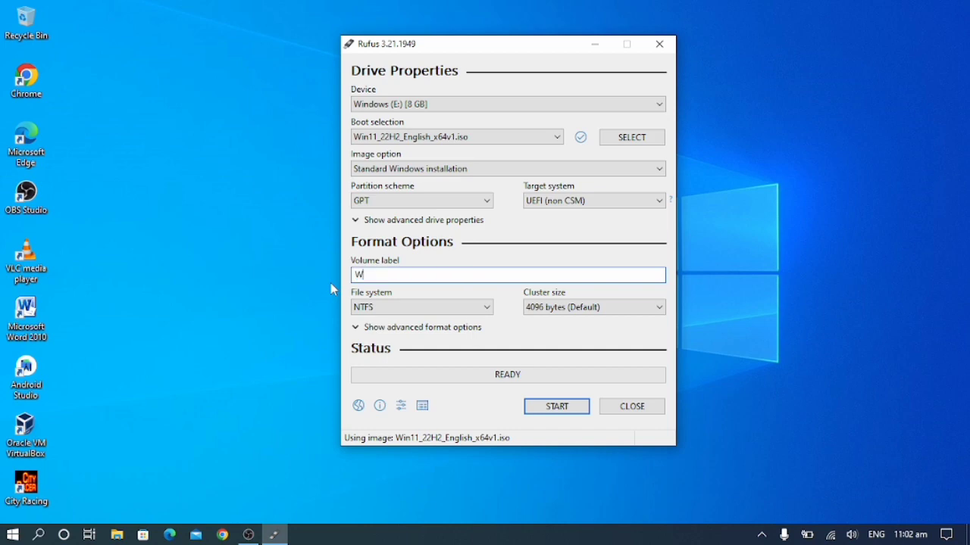
type("indows")
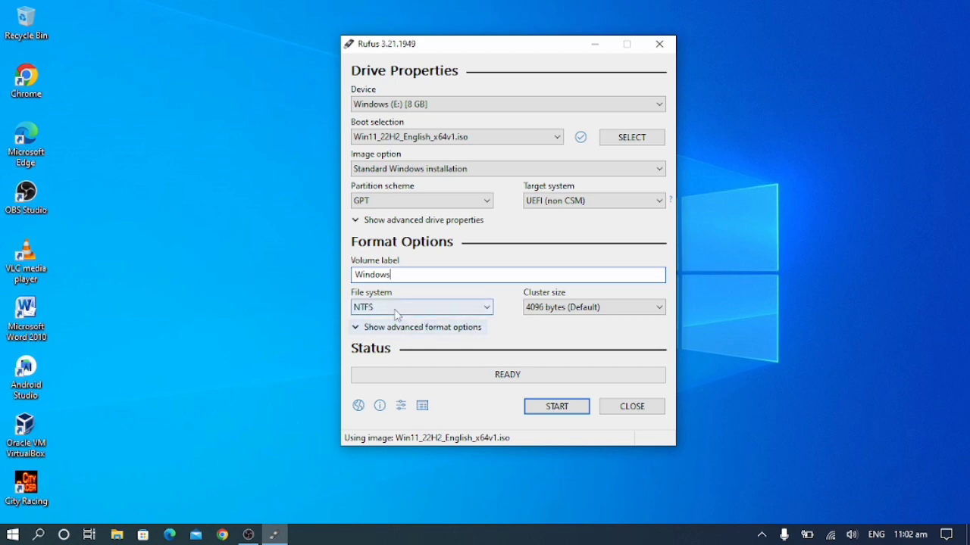
Write the bootable drive with the RAM, Secure Boot, TPM 2.0 and online Microsoft account requirements removed, accept erasing the device, and close Rufus.
left_click(540, 405)
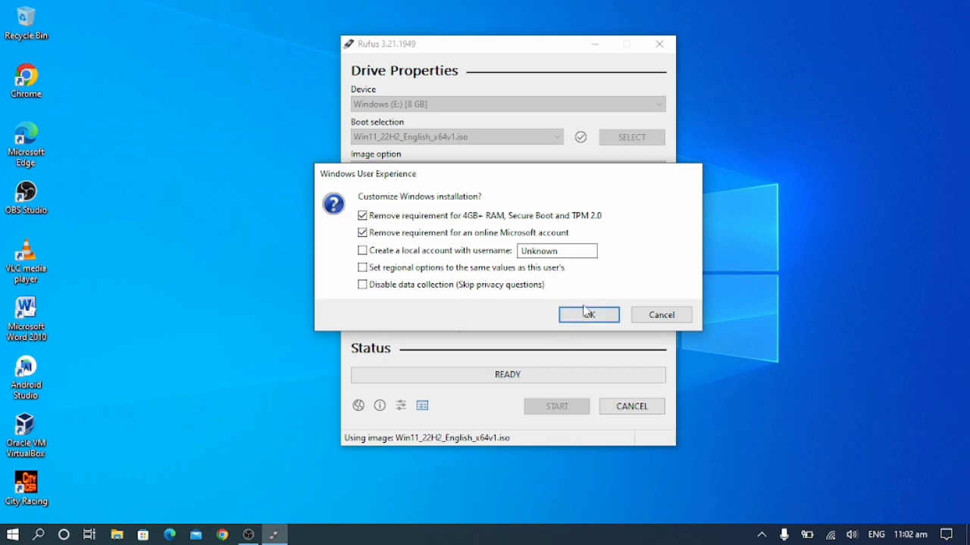
left_click(650, 317)
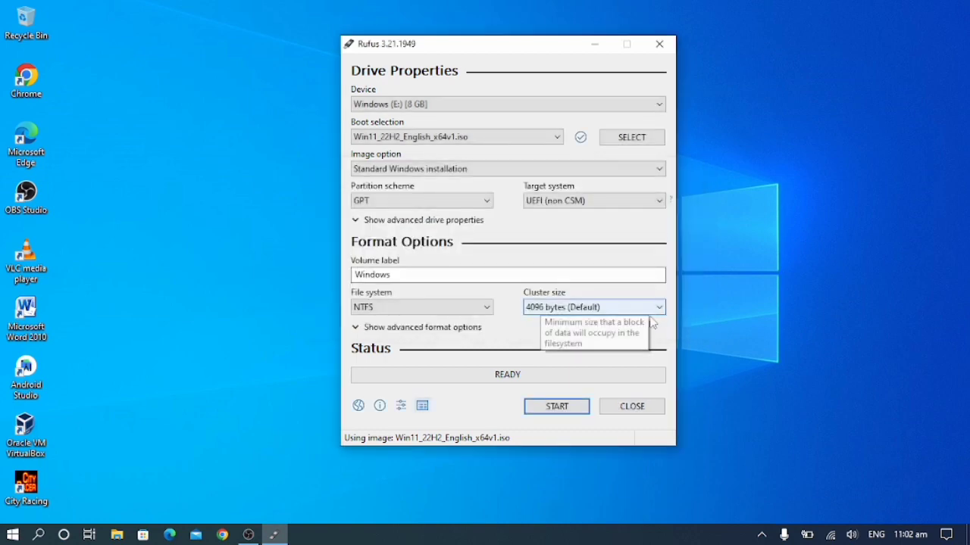
left_click(572, 401)
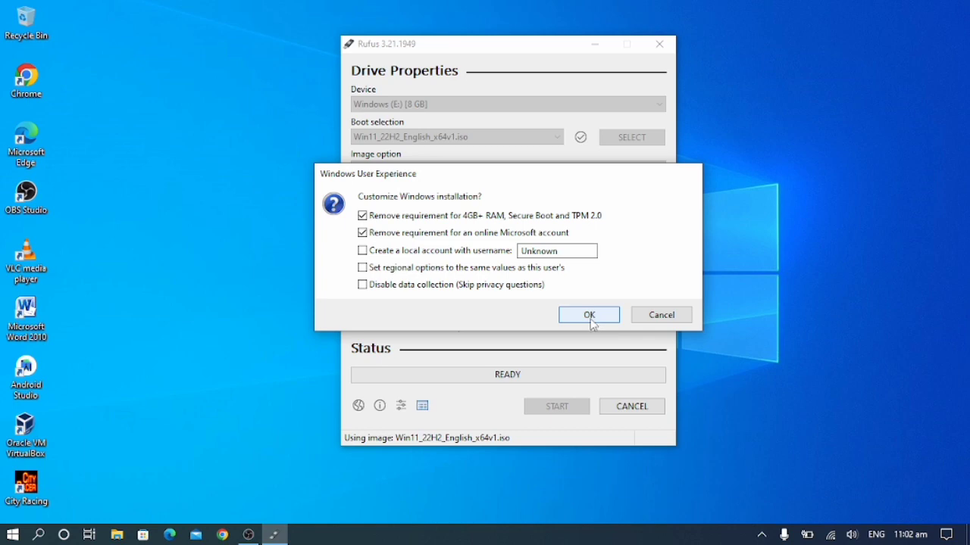
left_click(591, 320)
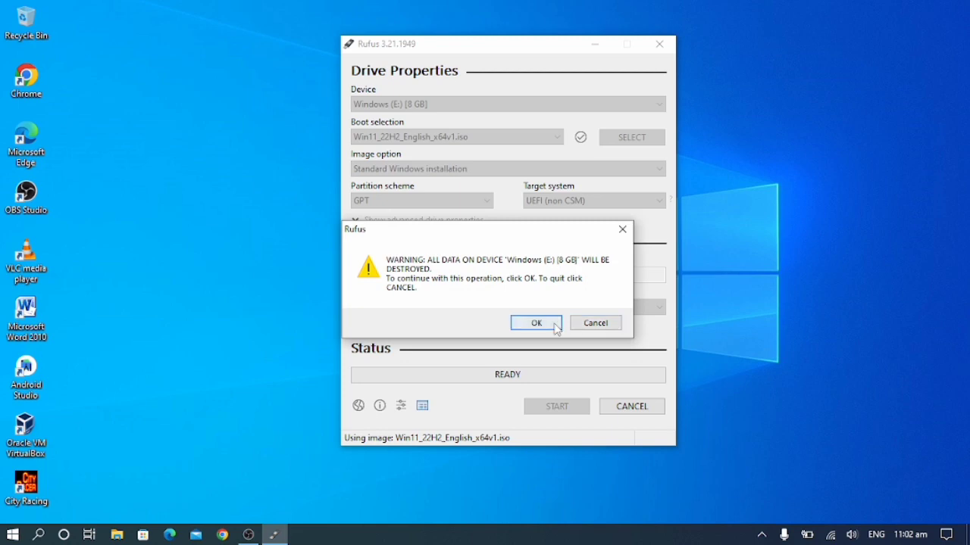
left_click(535, 323)
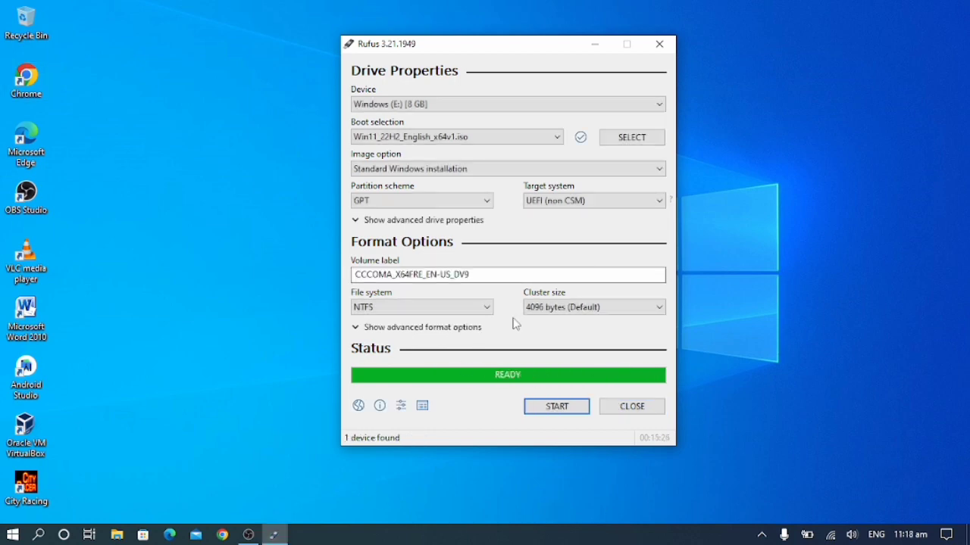
left_click(630, 406)
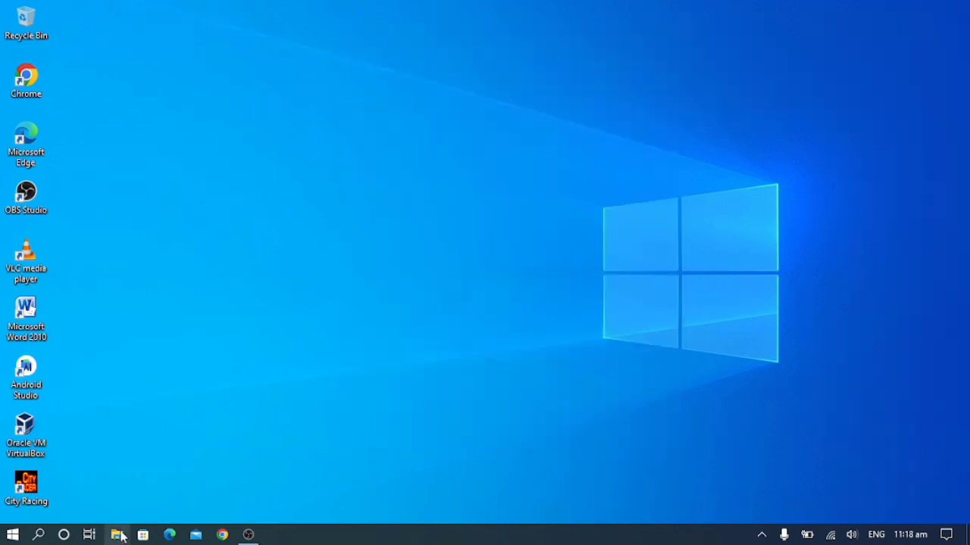
Open the Windows (E:) drive in File Explorer to check the installation files written to it.
key("super+e")
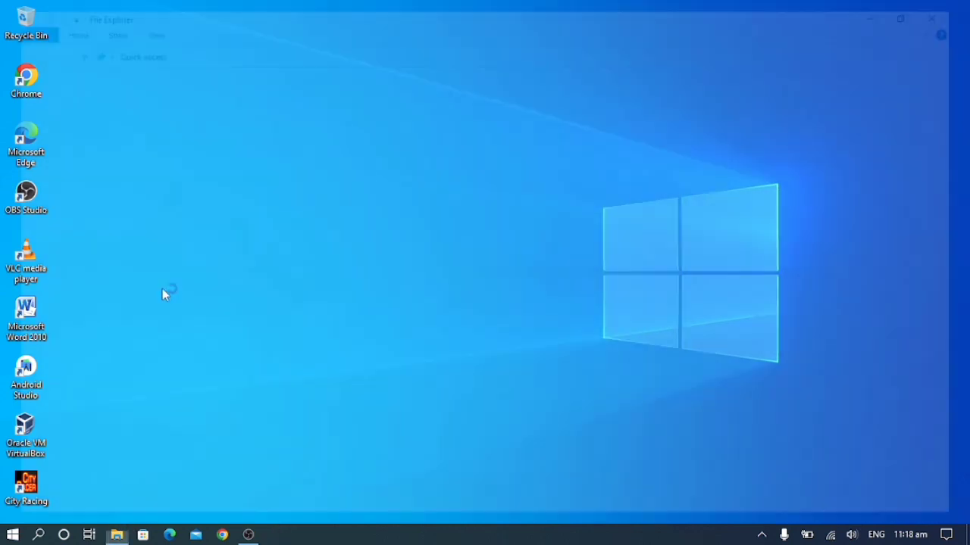
left_click(47, 242)
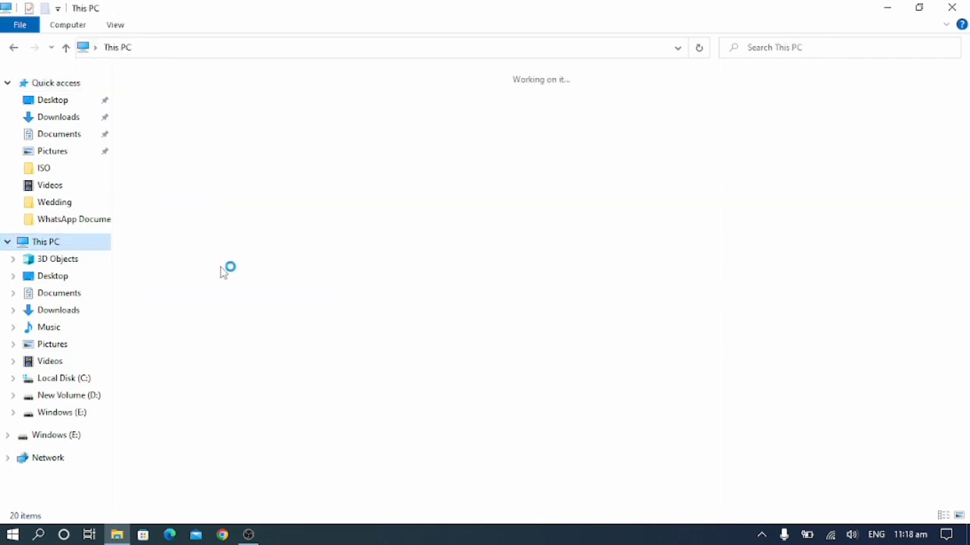
left_click(545, 217)
double_click(546, 218)
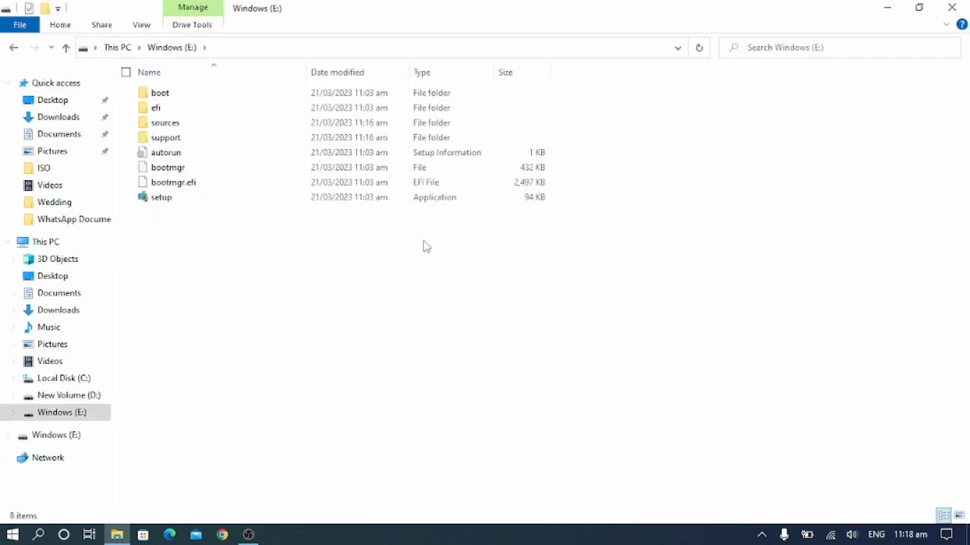